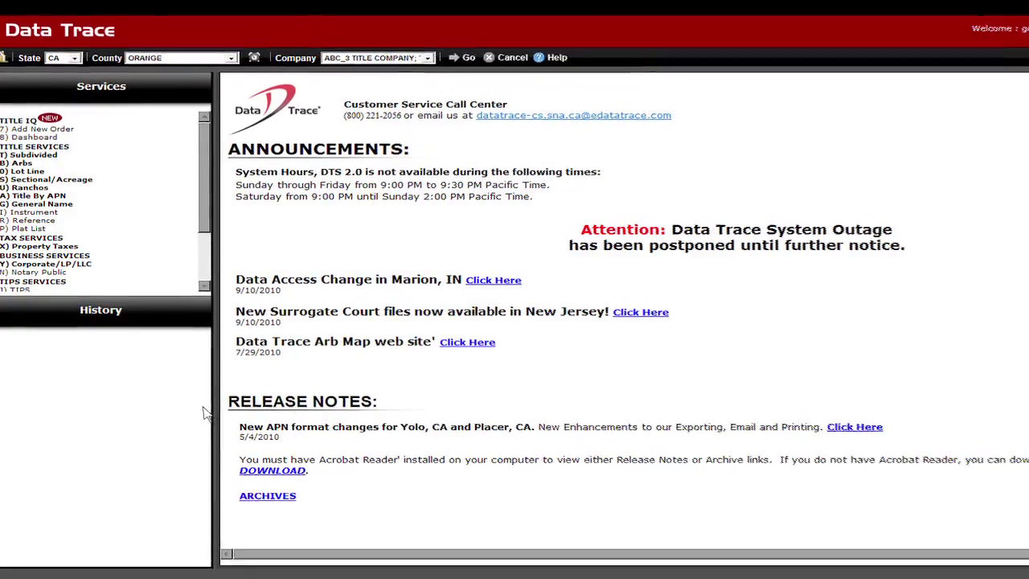
Step: Run the Orange County tax search for order 12345, title officer 12, APN 426-221-19
click(235, 53)
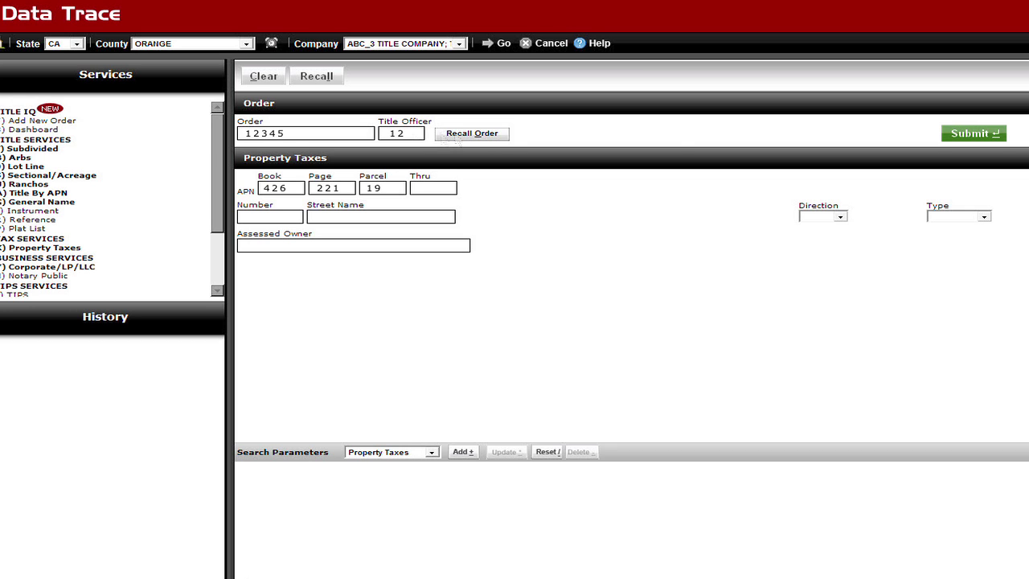
click(994, 135)
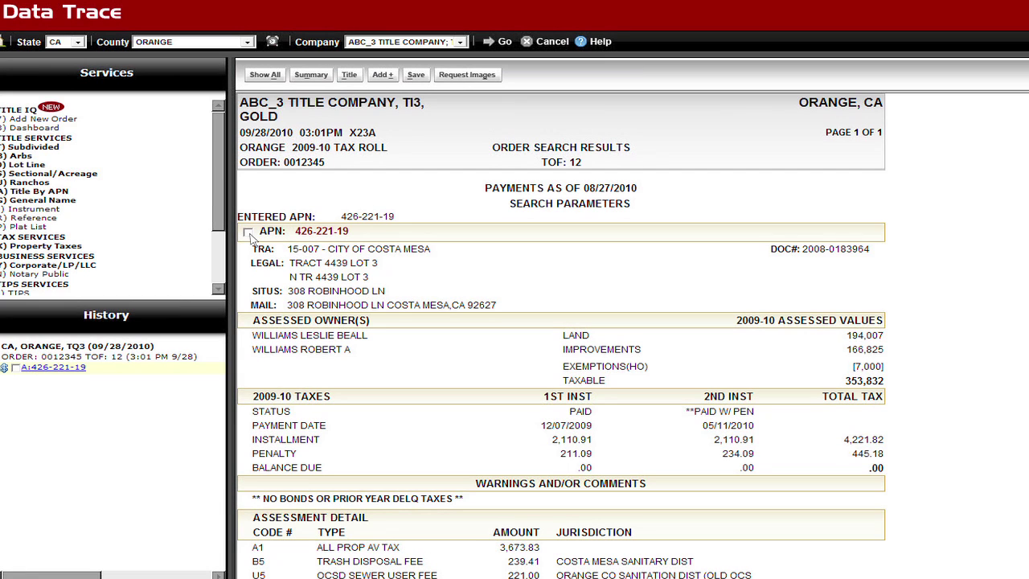
Step: Request the plat map images and scroll the lot 3, tract 4439 documents down to 2010
click(482, 77)
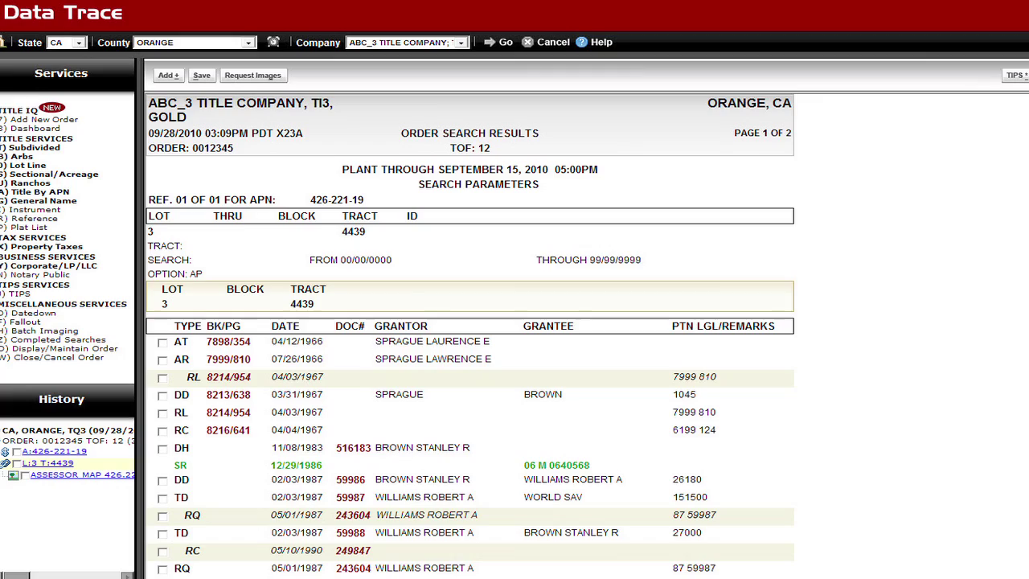
scroll(469, 338, down, 2)
scroll(470, 337, down, 3)
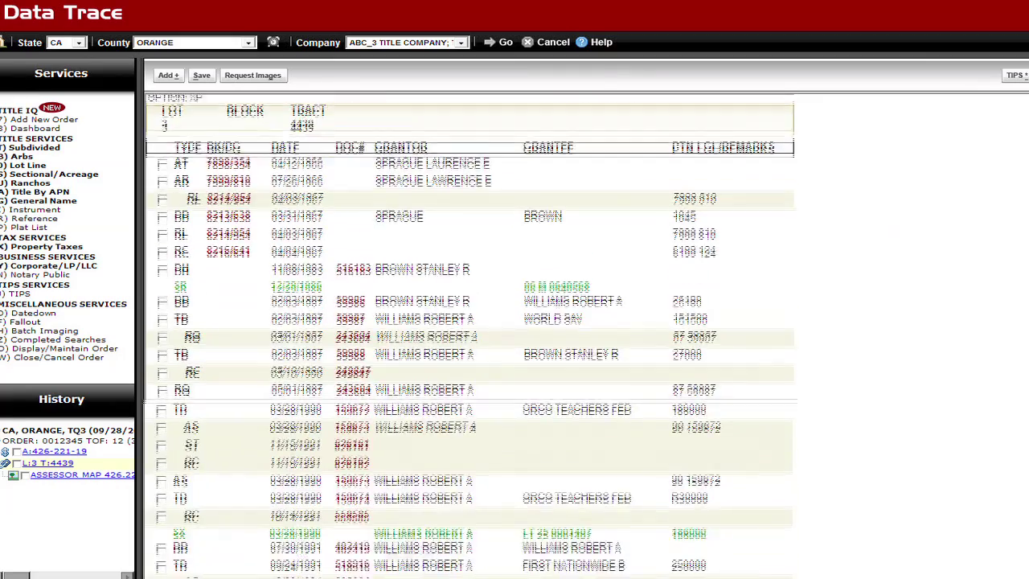
scroll(469, 338, down, 3)
scroll(470, 338, down, 3)
scroll(467, 336, down, 3)
scroll(467, 336, down, 2)
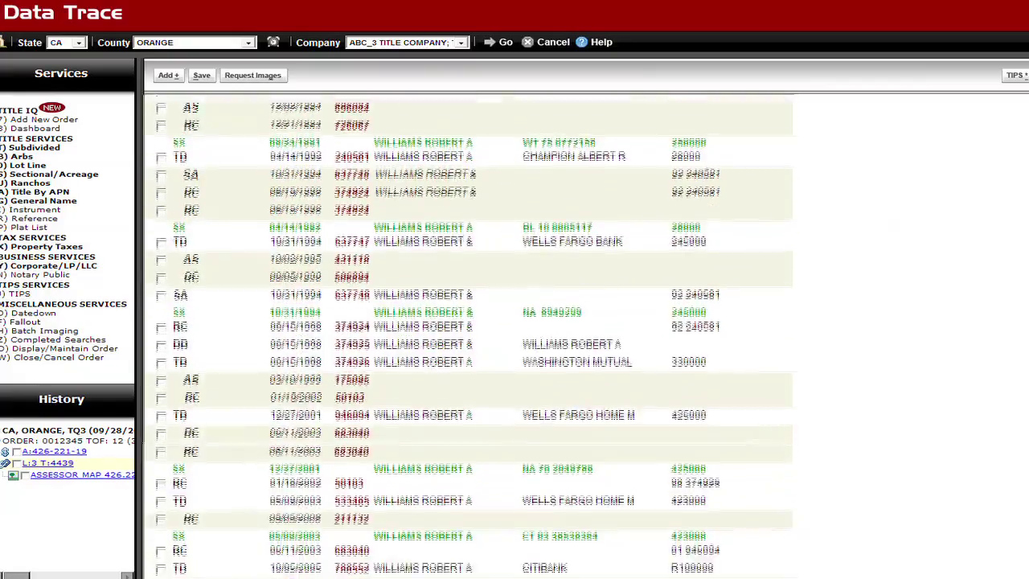
scroll(467, 336, down, 3)
scroll(467, 336, down, 2)
scroll(467, 336, down, 2)
scroll(467, 336, down, 2)
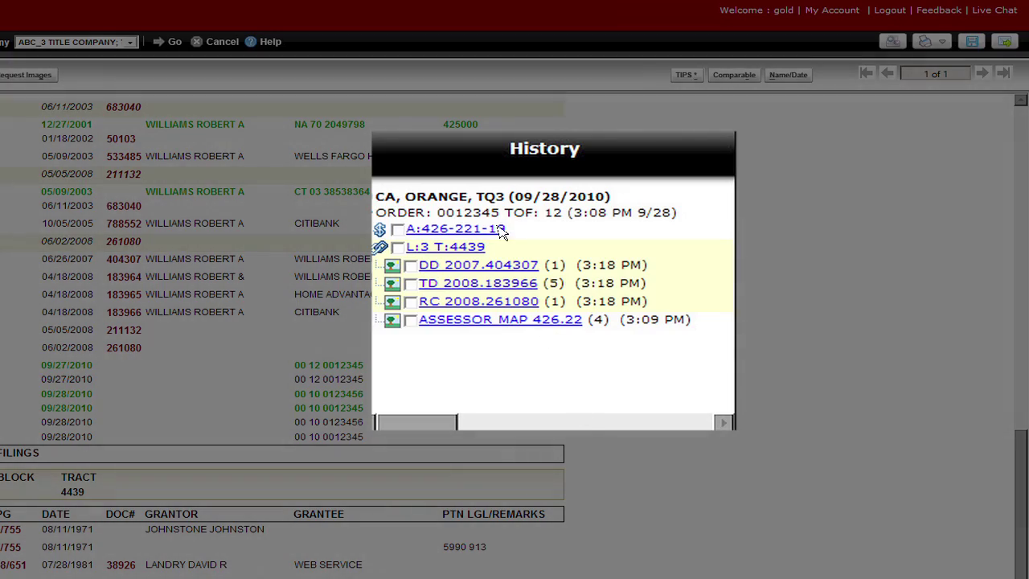
Step: Set up the reports and images export from History, naming the report file order1234.pdf
right_click(500, 232)
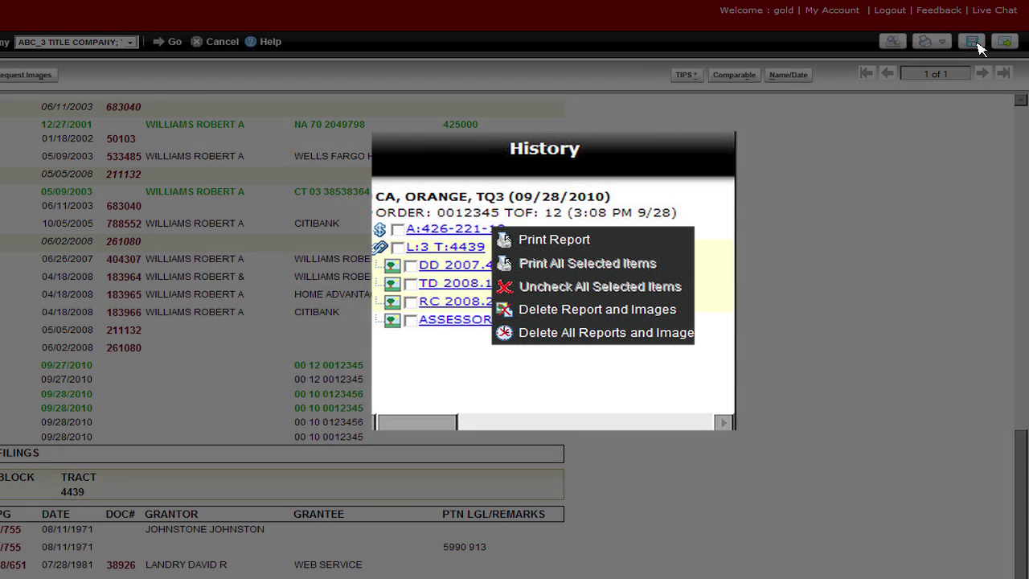
click(979, 44)
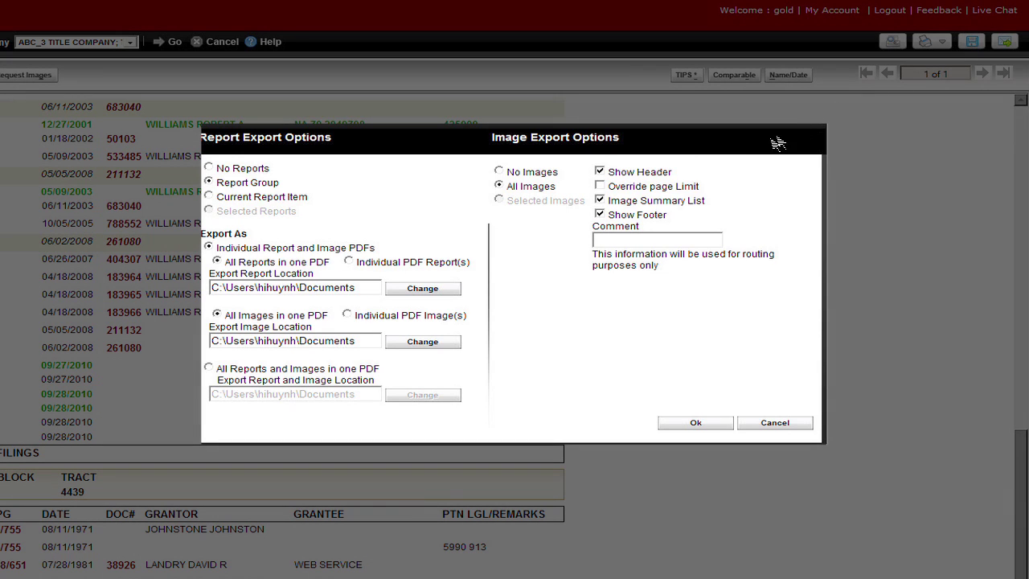
click(450, 291)
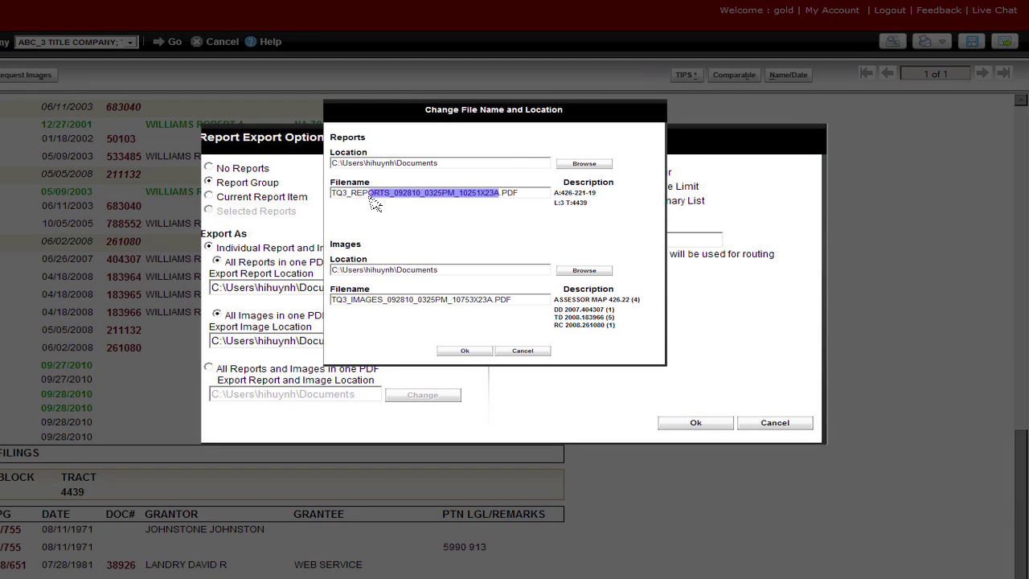
drag(375, 204, 338, 205)
text(O)
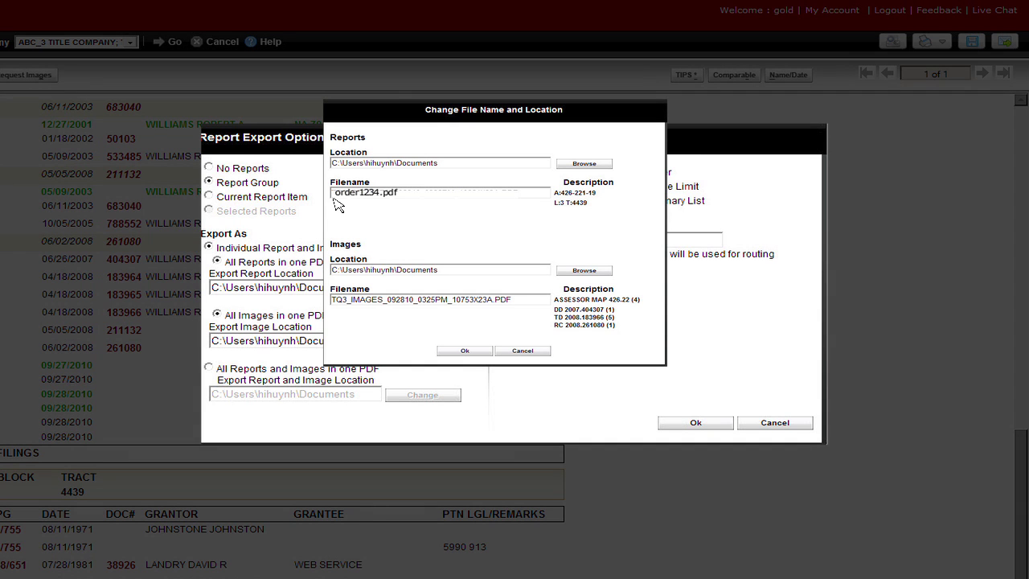
click(466, 351)
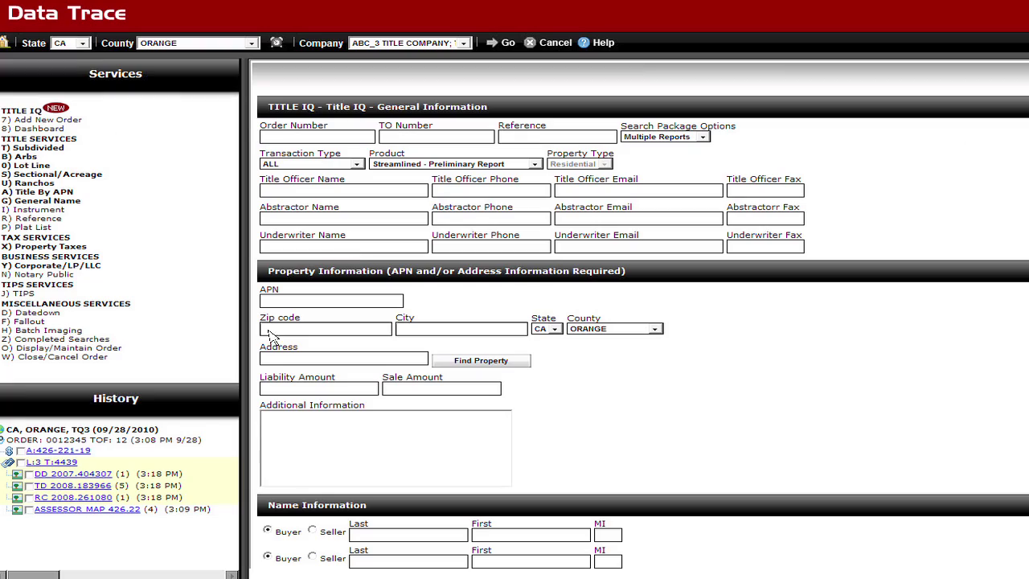
click(270, 330)
text(92620)
click(363, 343)
text(7 Sevi)
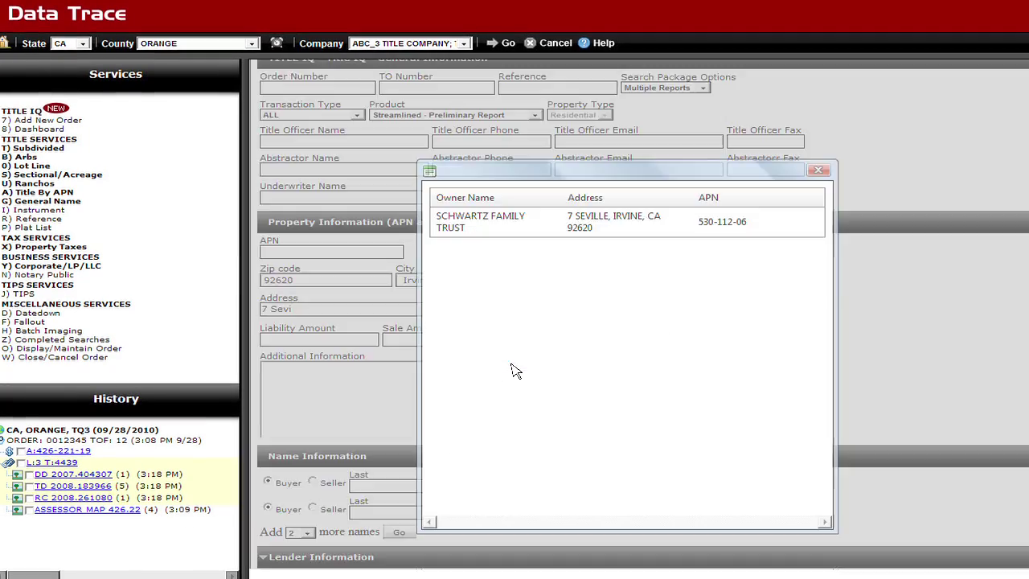
click(545, 230)
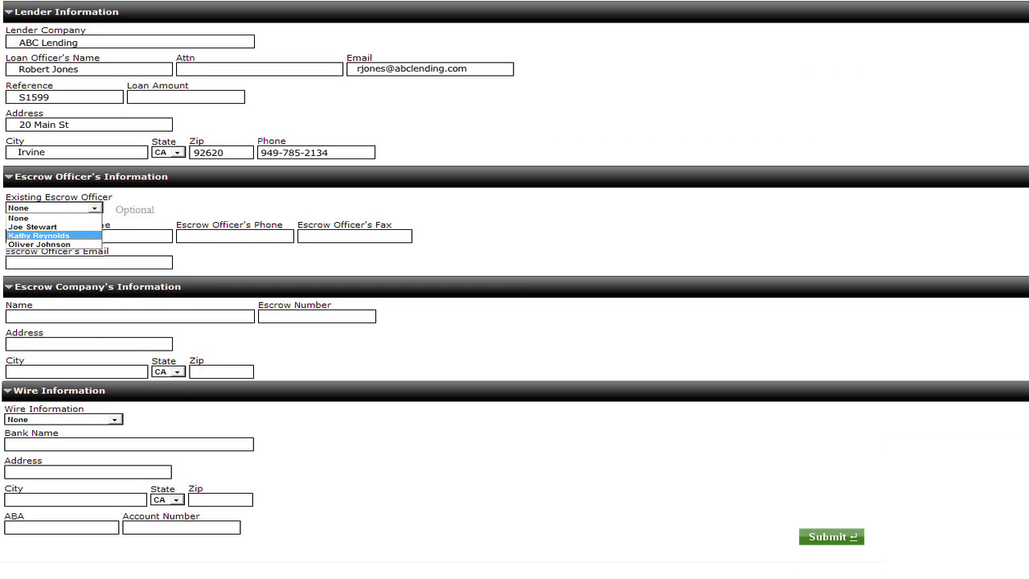
click(39, 236)
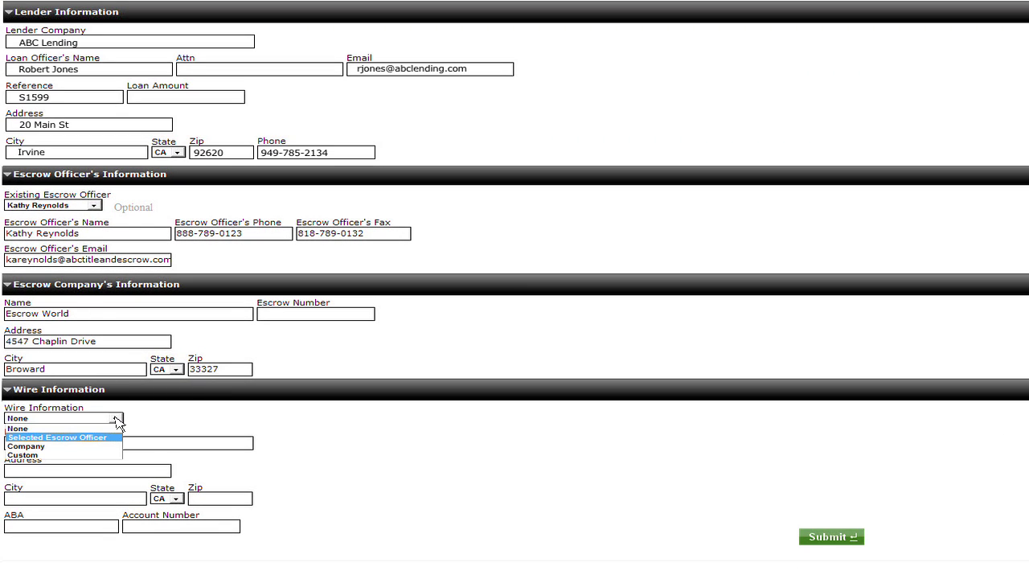
click(103, 438)
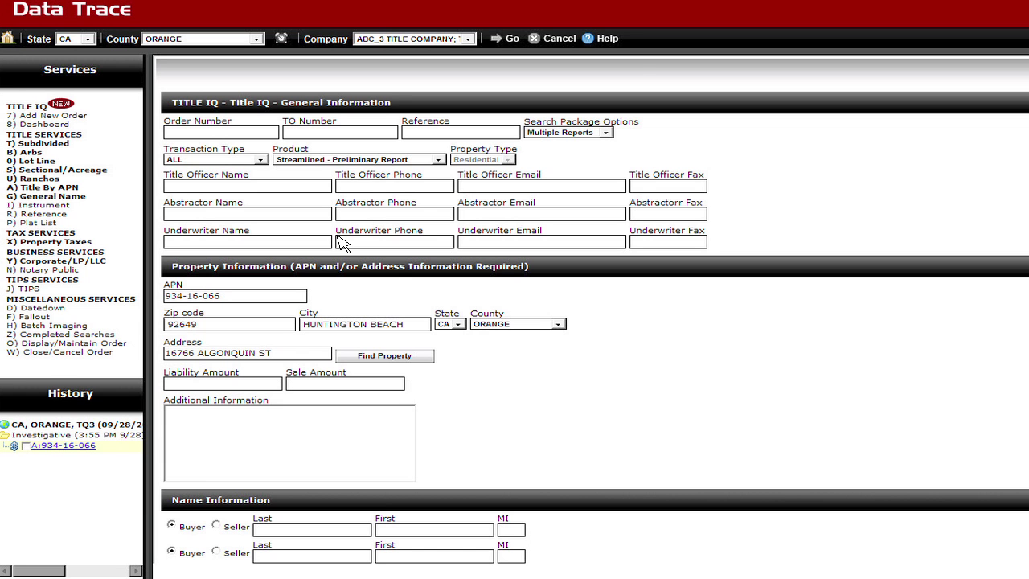
Step: Filter the TitleIQ dashboard to flagged Streamlined Preliminary Report orders
click(62, 126)
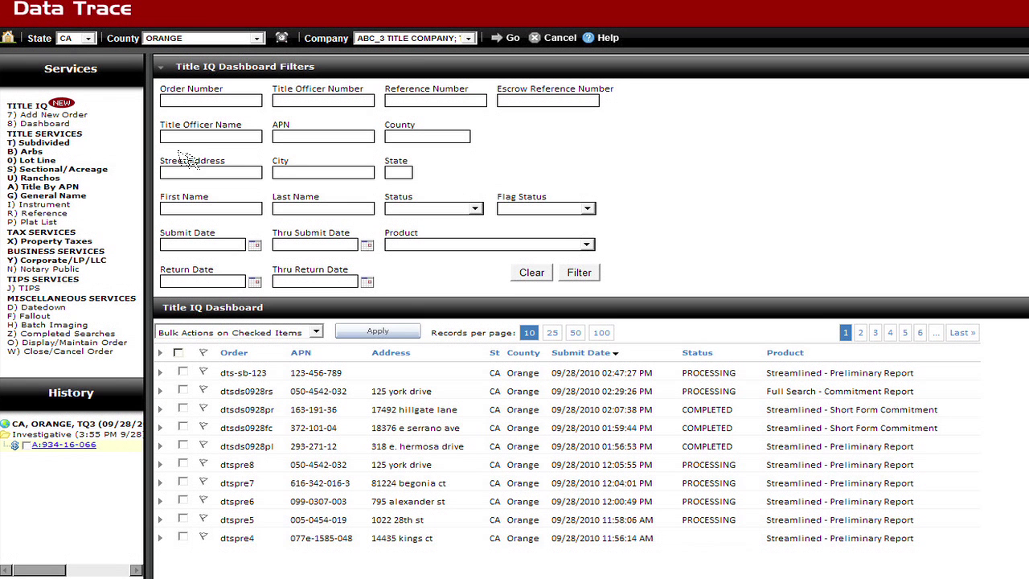
click(588, 246)
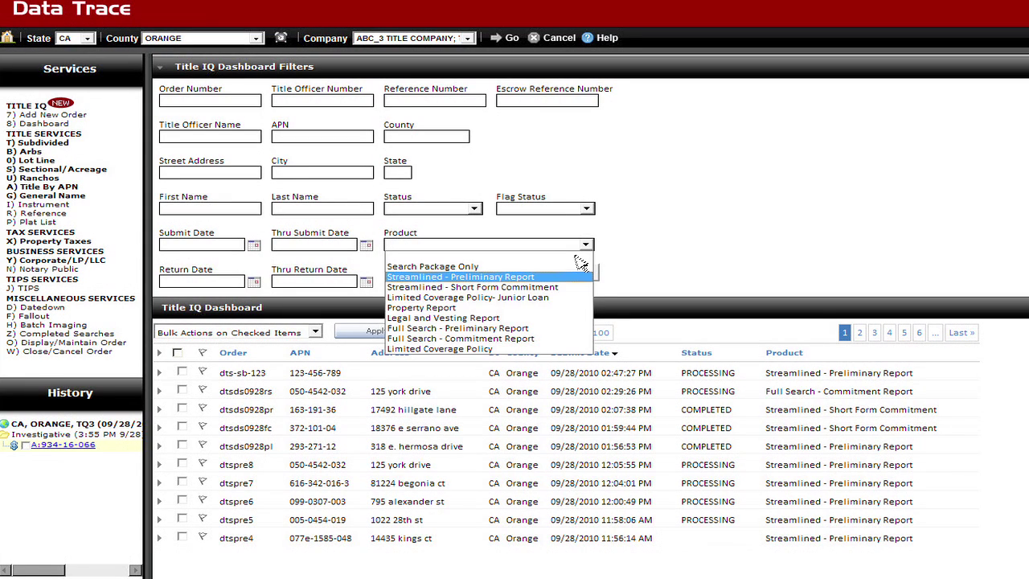
click(553, 279)
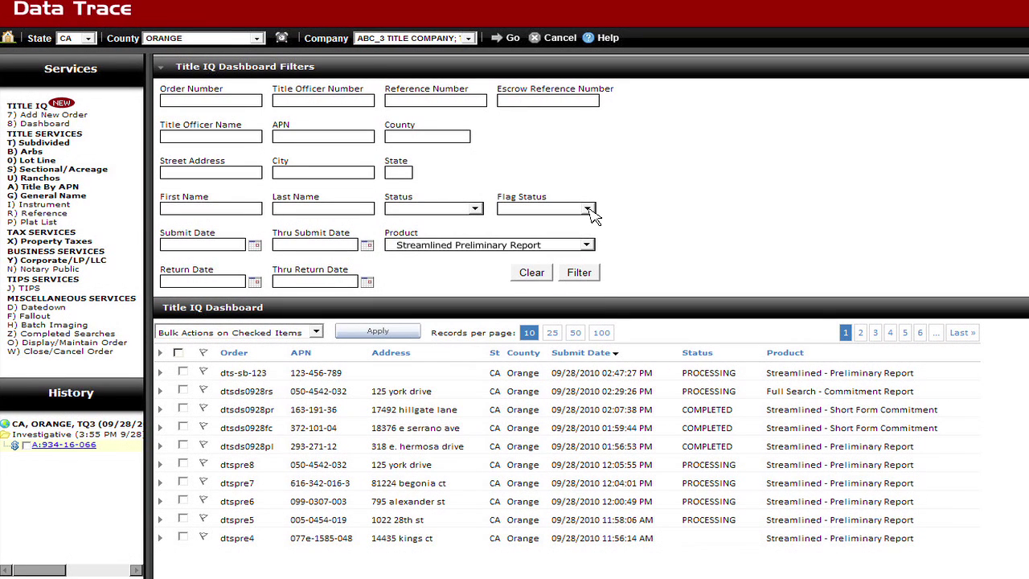
click(594, 274)
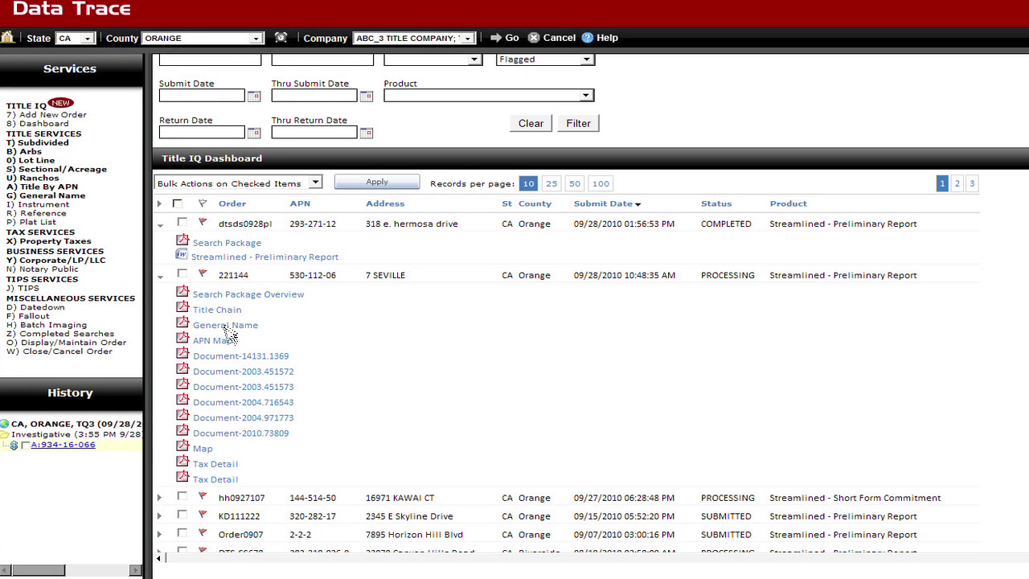
Step: Preview a search package, then view Bulk Actions for checked order dtsds0928fc
click(255, 244)
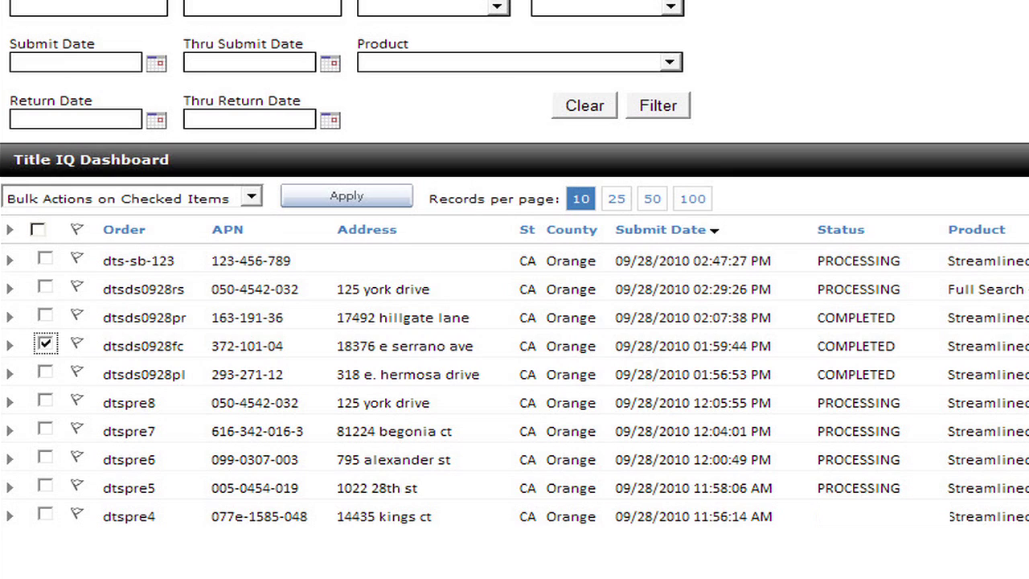
click(251, 198)
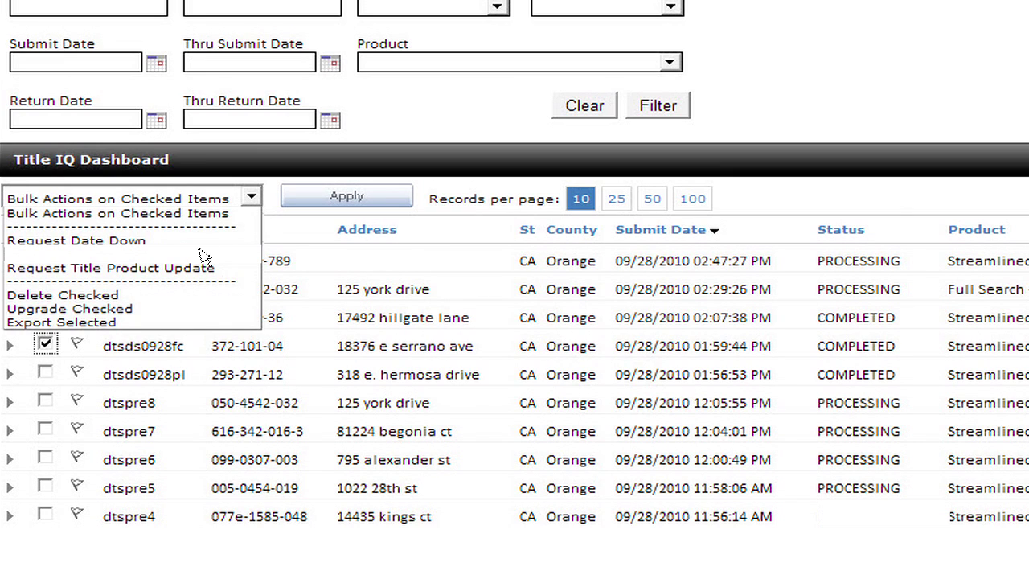
click(141, 310)
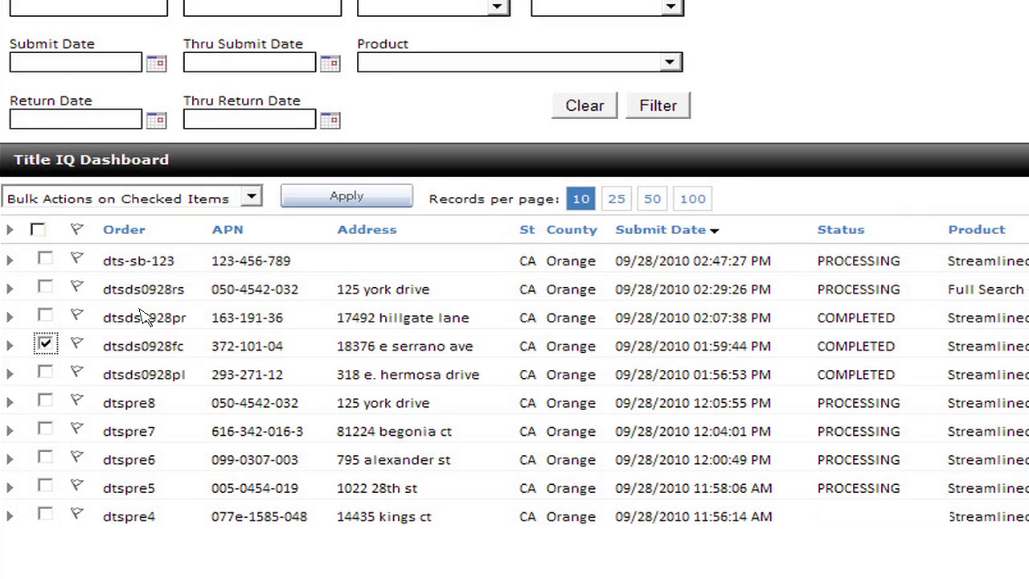